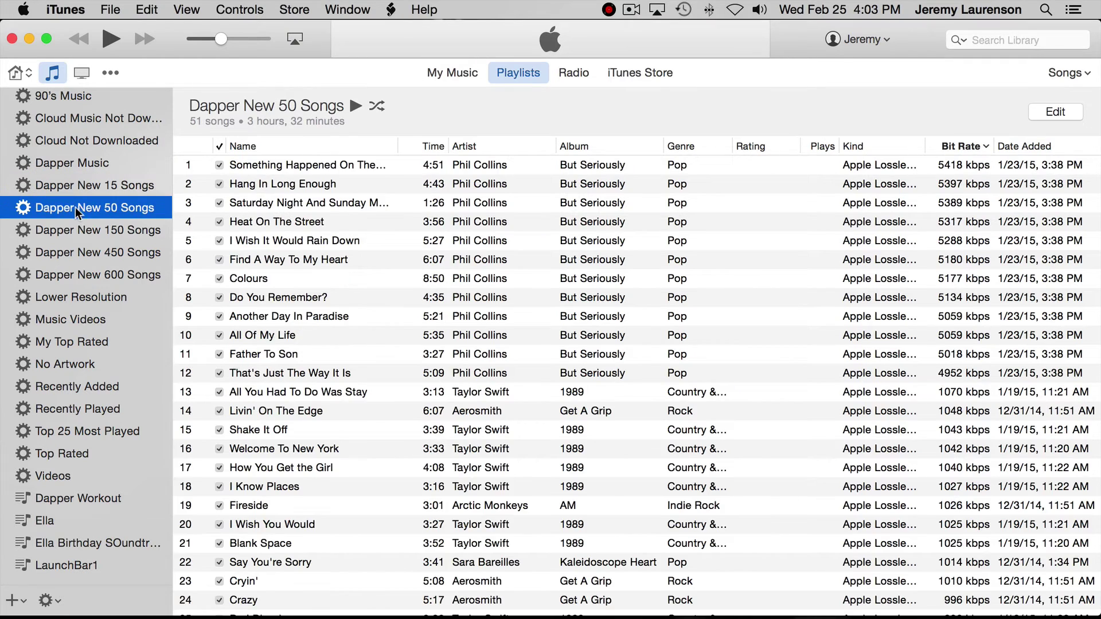
Examine the song lists of the Dapper New 150, 450 and 600 Songs playlists.
click(75, 228)
click(76, 259)
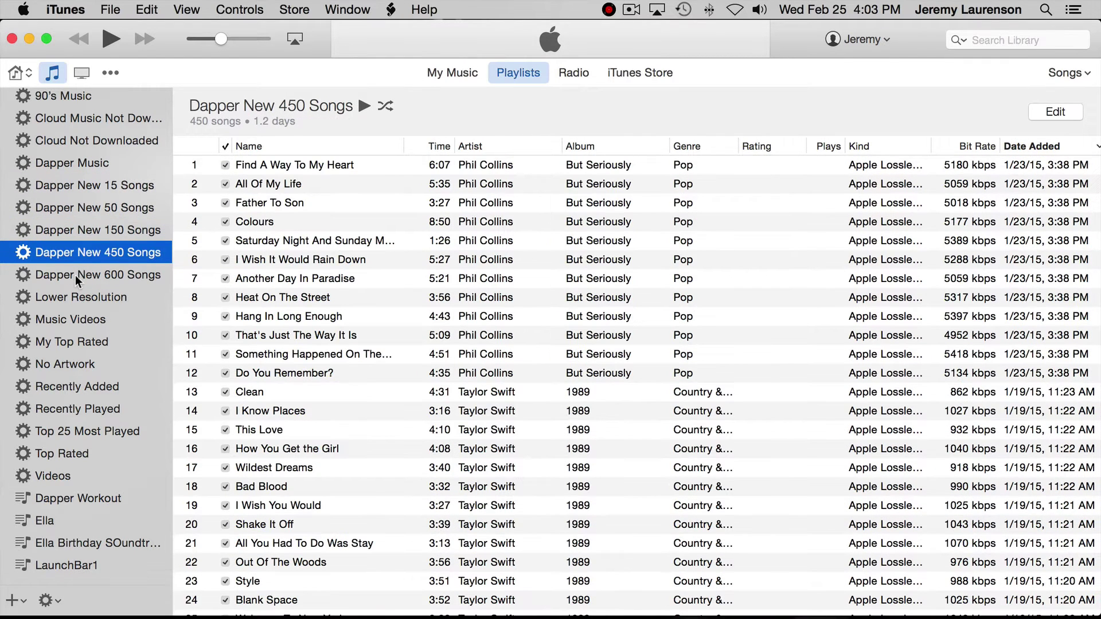
click(75, 274)
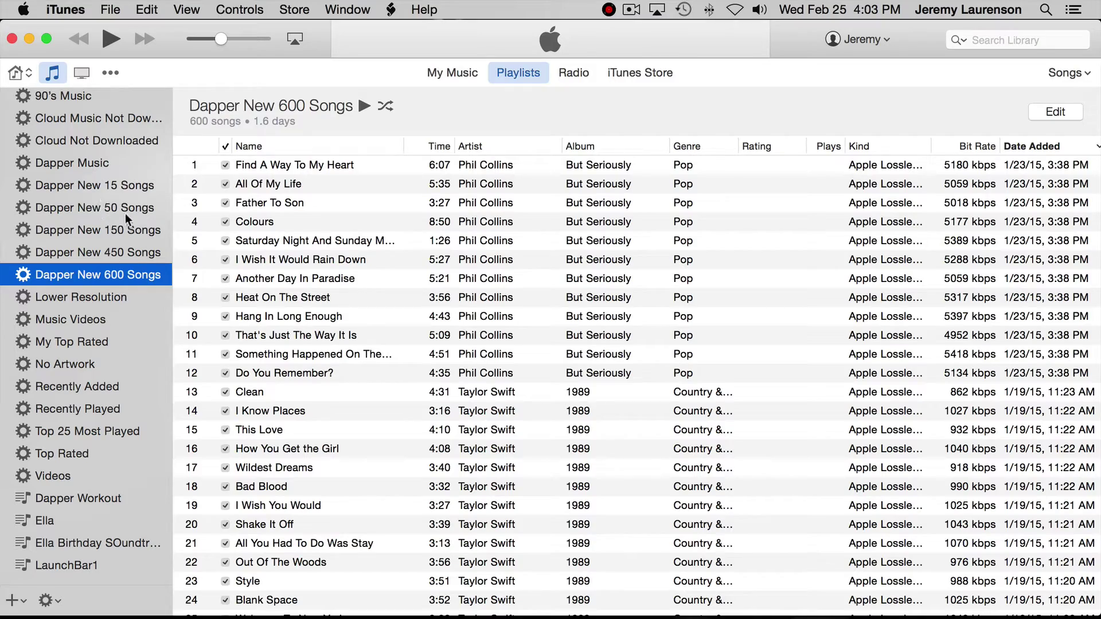
click(125, 230)
scroll(477, 278, up, 2)
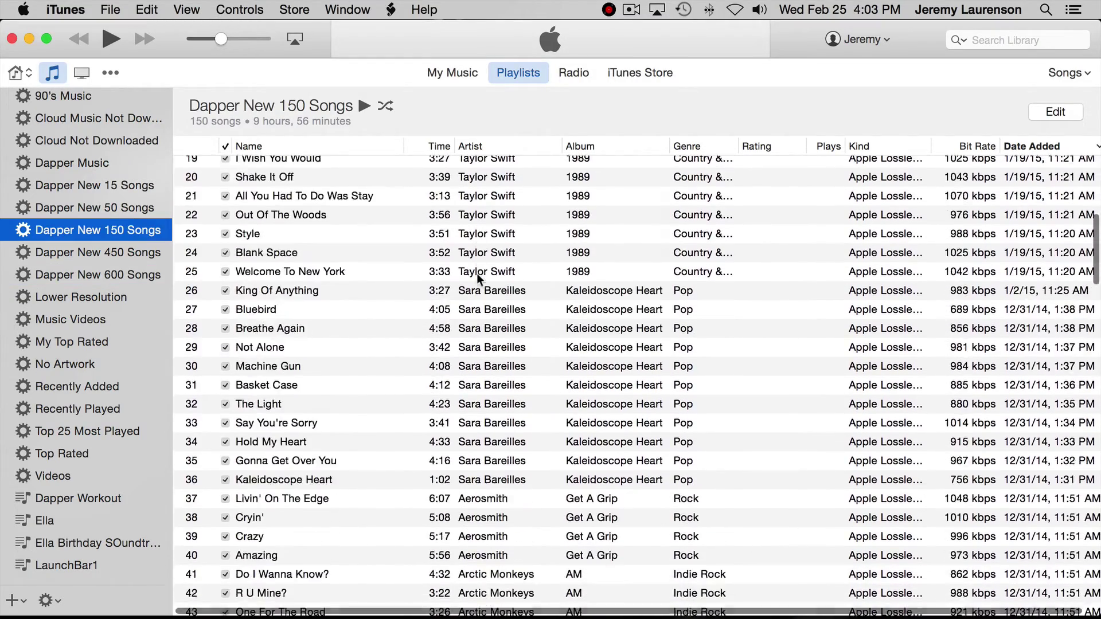
scroll(477, 278, down, 5)
scroll(467, 280, up, 2)
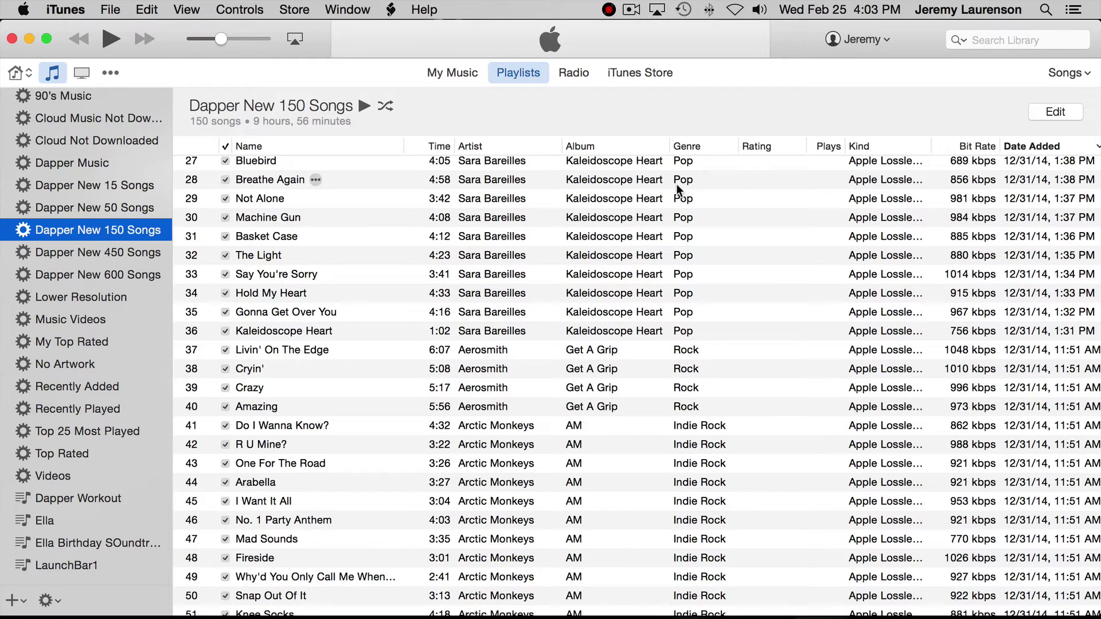
Hide iTunes and check the commands in Dapper's status menu without choosing one.
key(super+h)
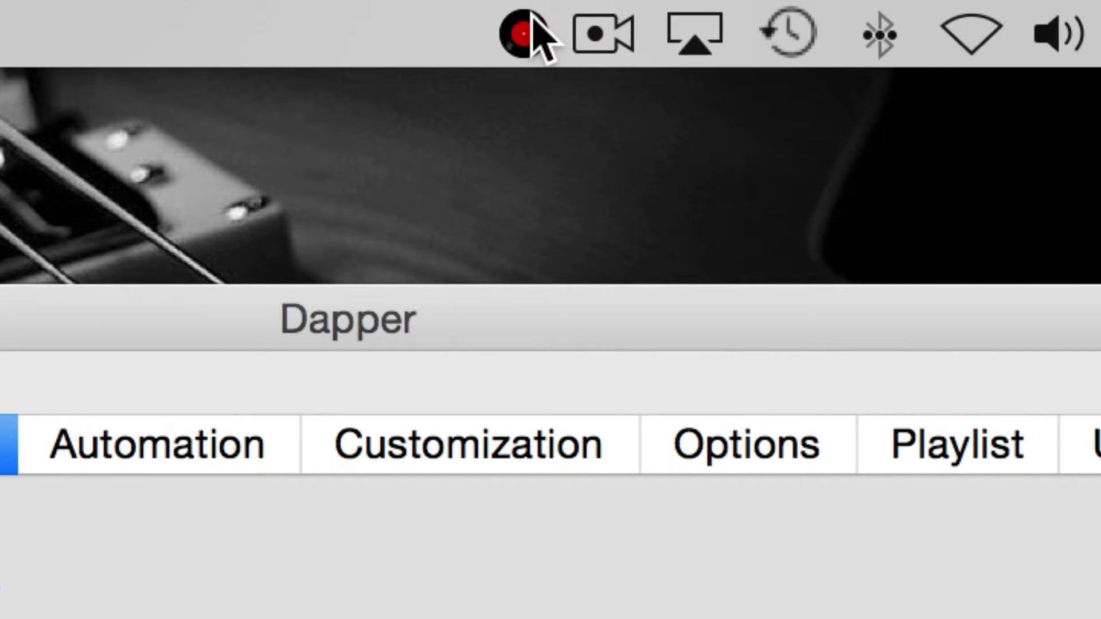
click(532, 17)
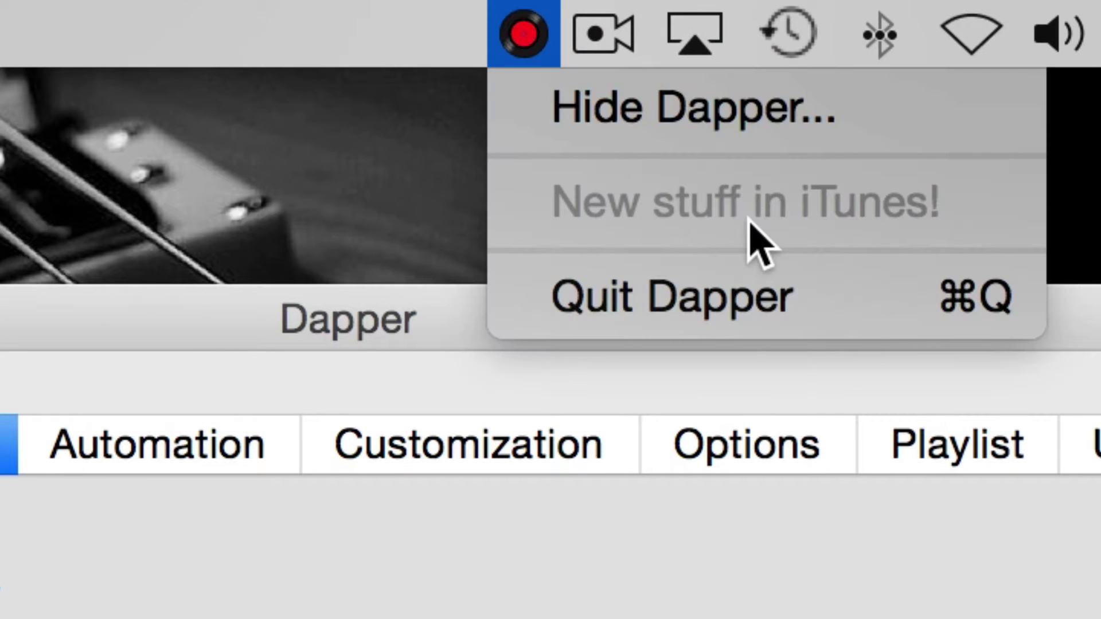
key(Escape)
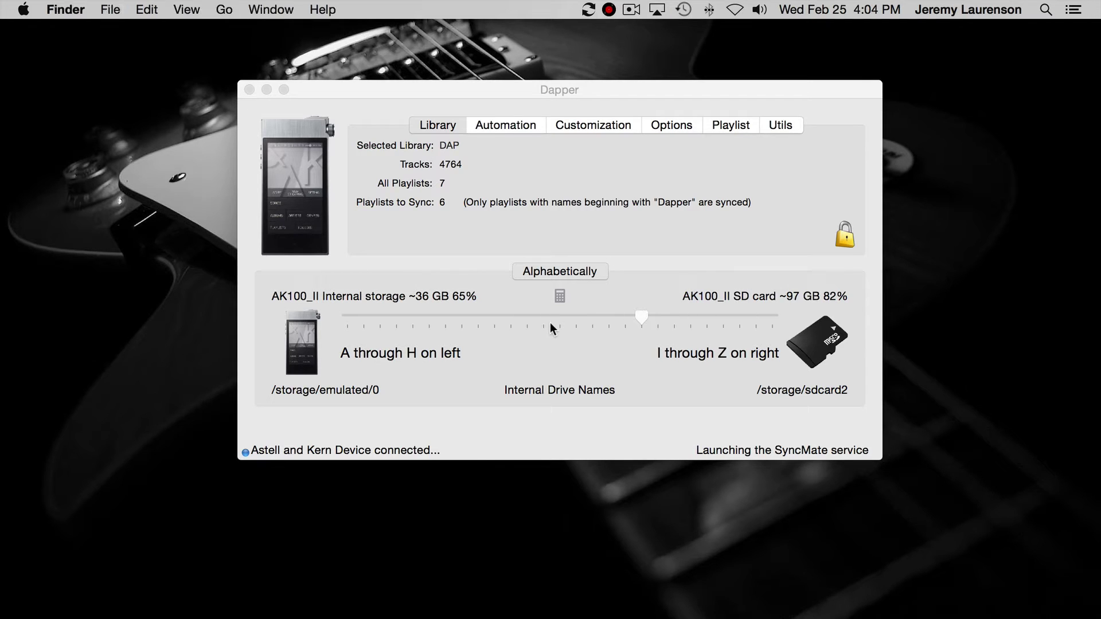
Close the Finder window listing the AK100_II volumes and return to the Dapper window.
click(568, 296)
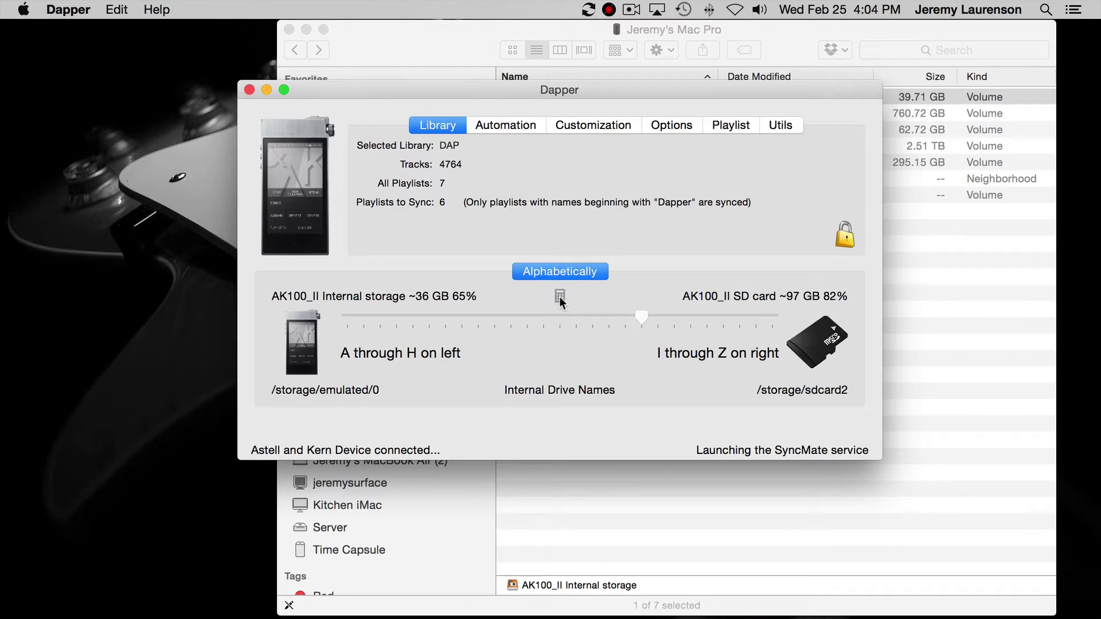
click(441, 46)
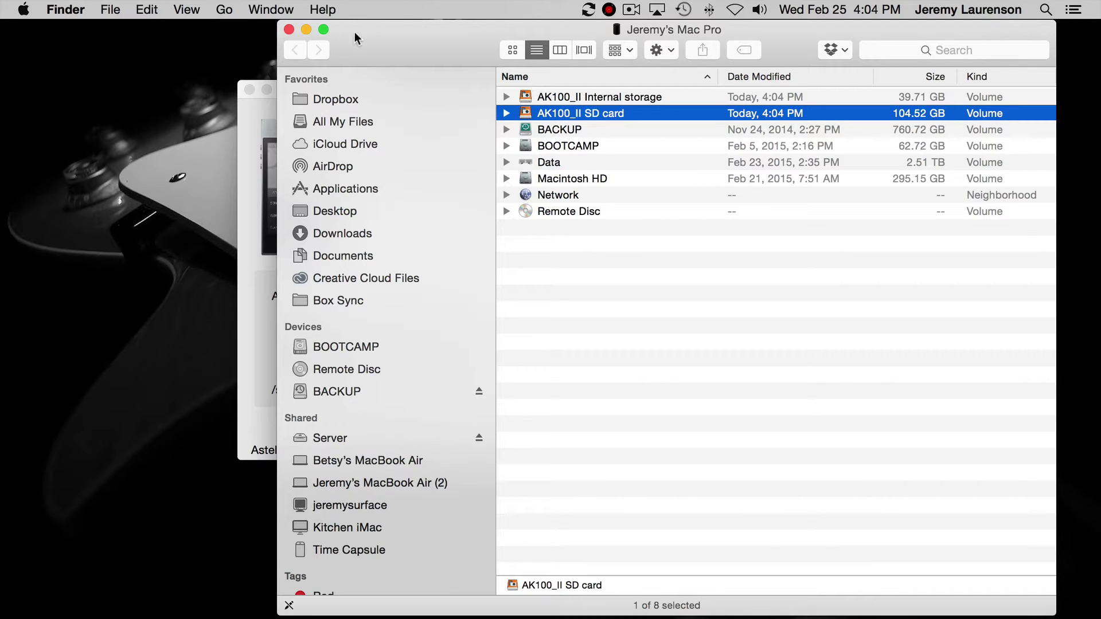
click(289, 31)
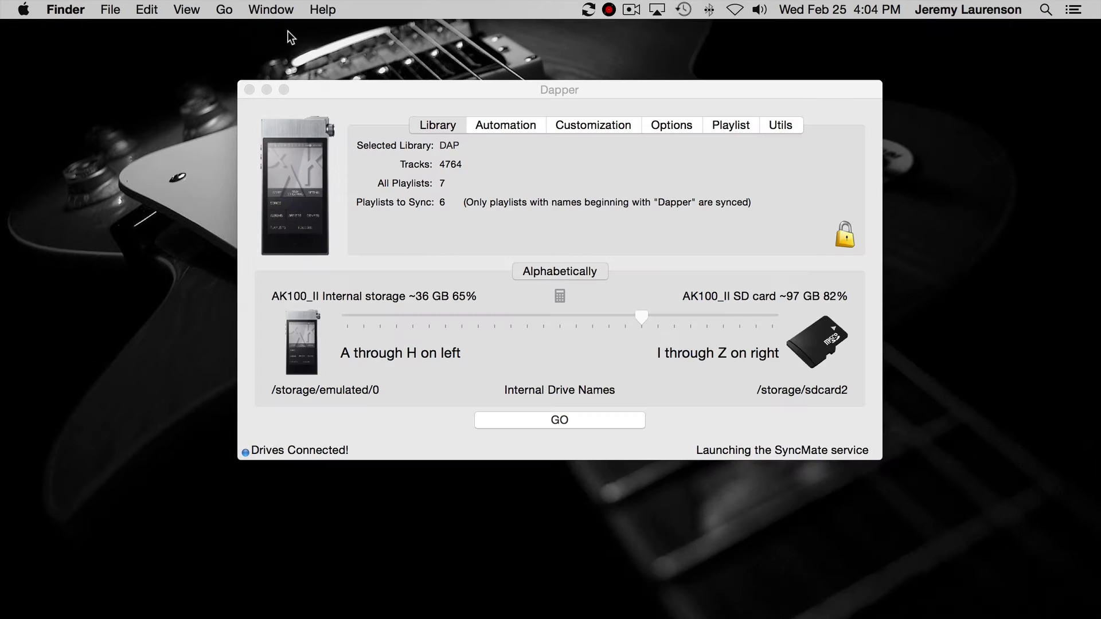
click(547, 91)
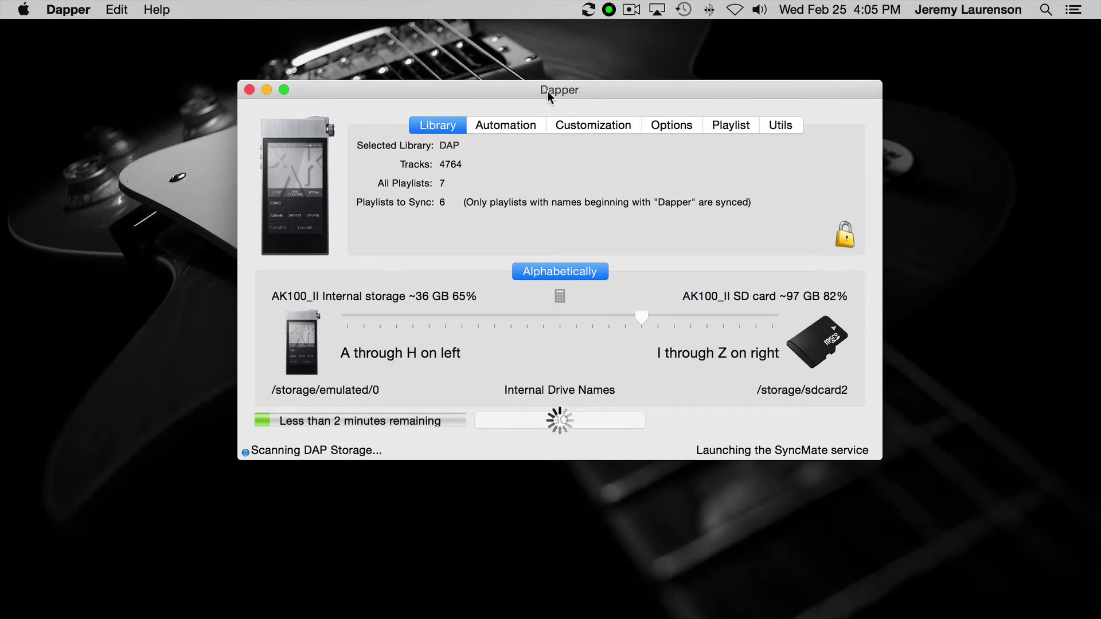
Review the automation settings and the sorting criteria for distributing songs on DAP storage, keeping Album Artist.
click(528, 125)
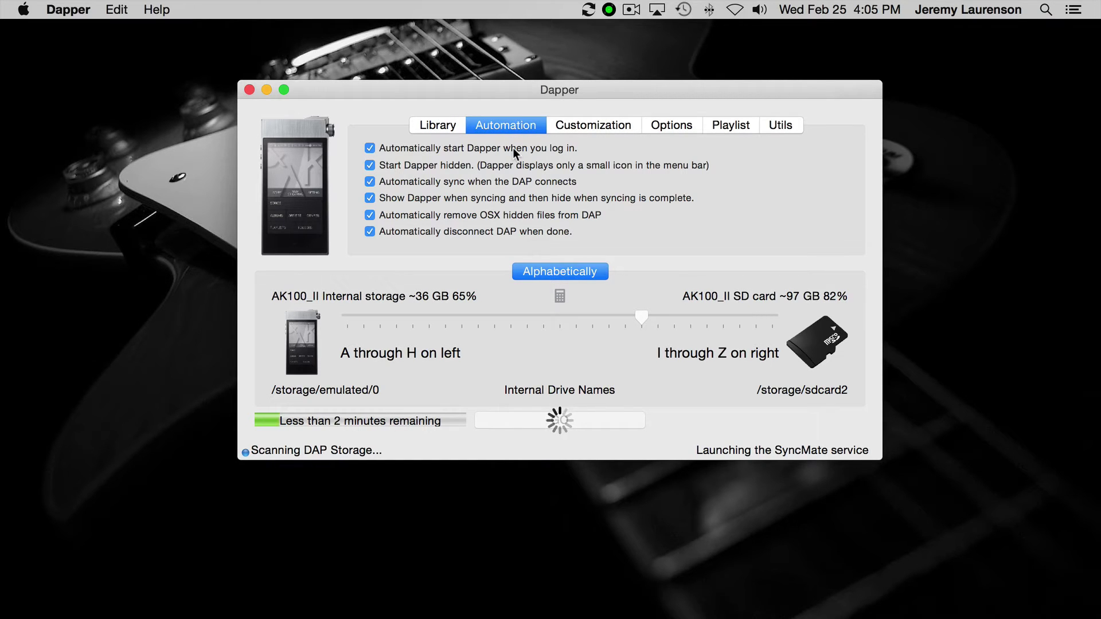
click(588, 127)
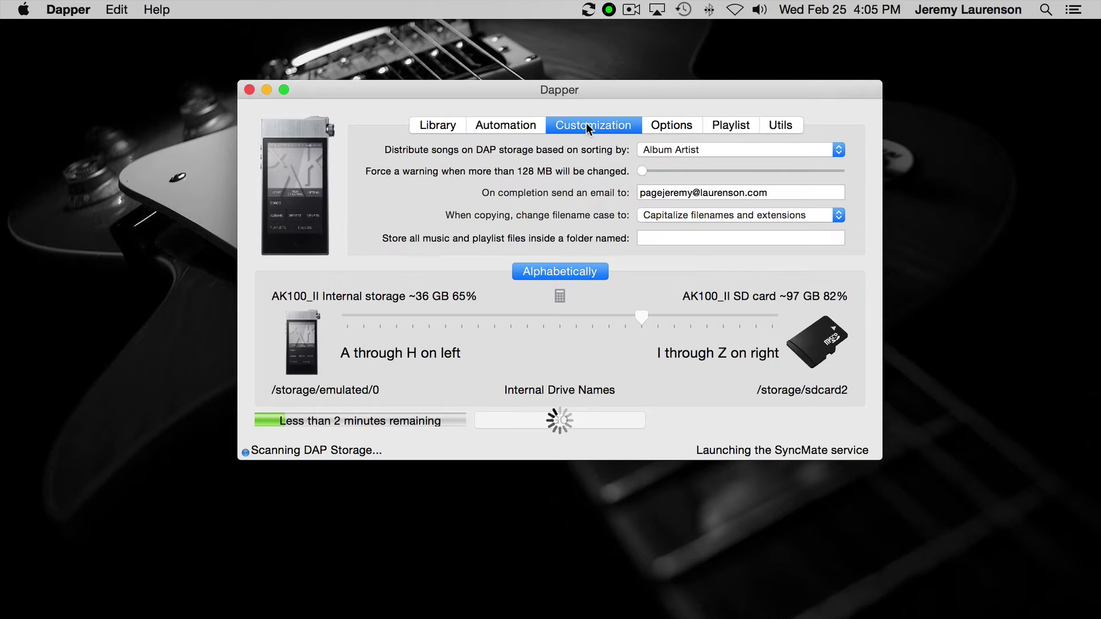
click(679, 150)
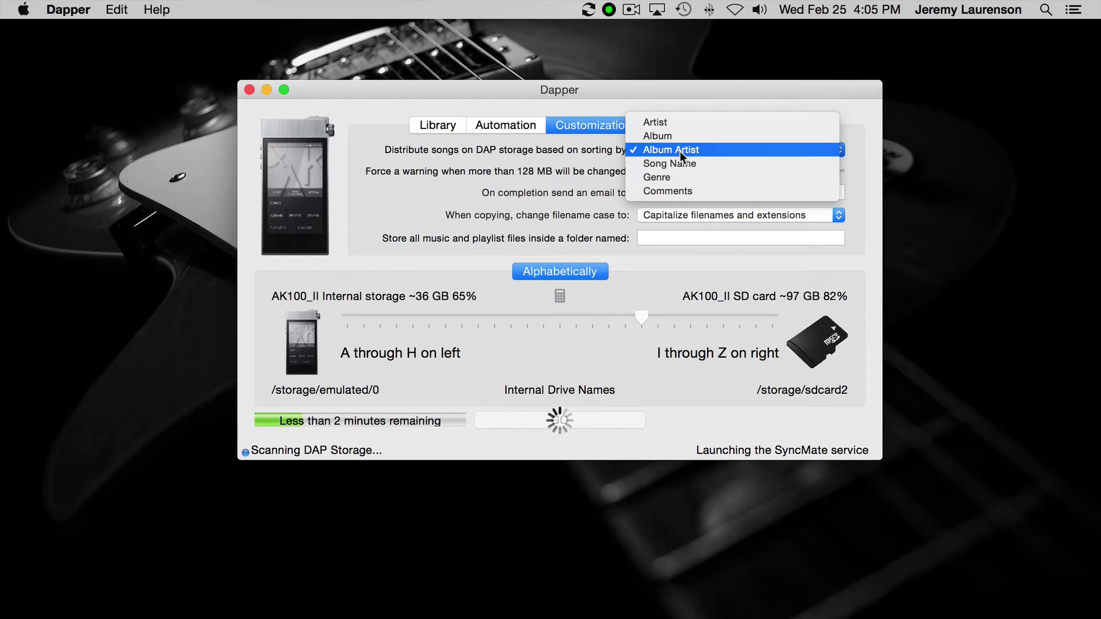
click(679, 151)
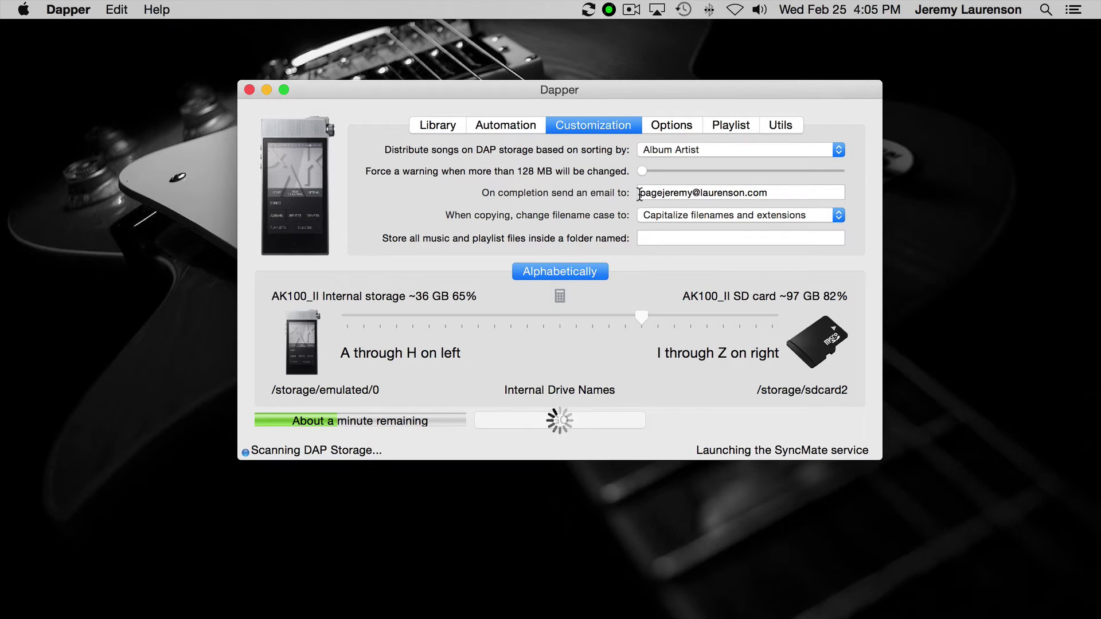
Review the sync options, playlist format settings and utilities, including the list of DAP models with default settings.
click(672, 126)
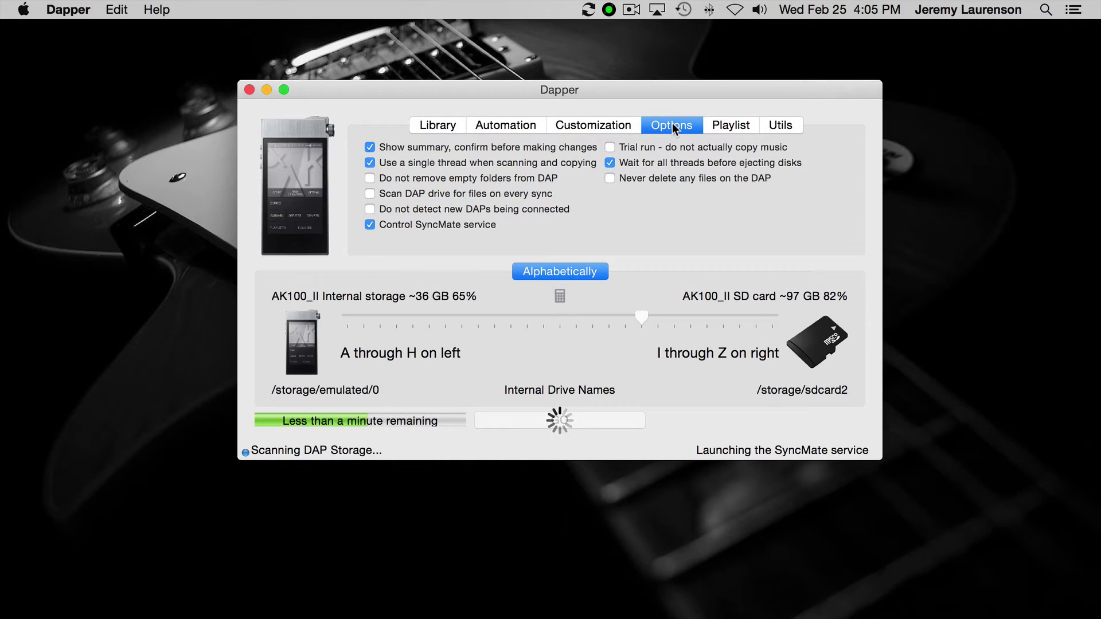
click(731, 126)
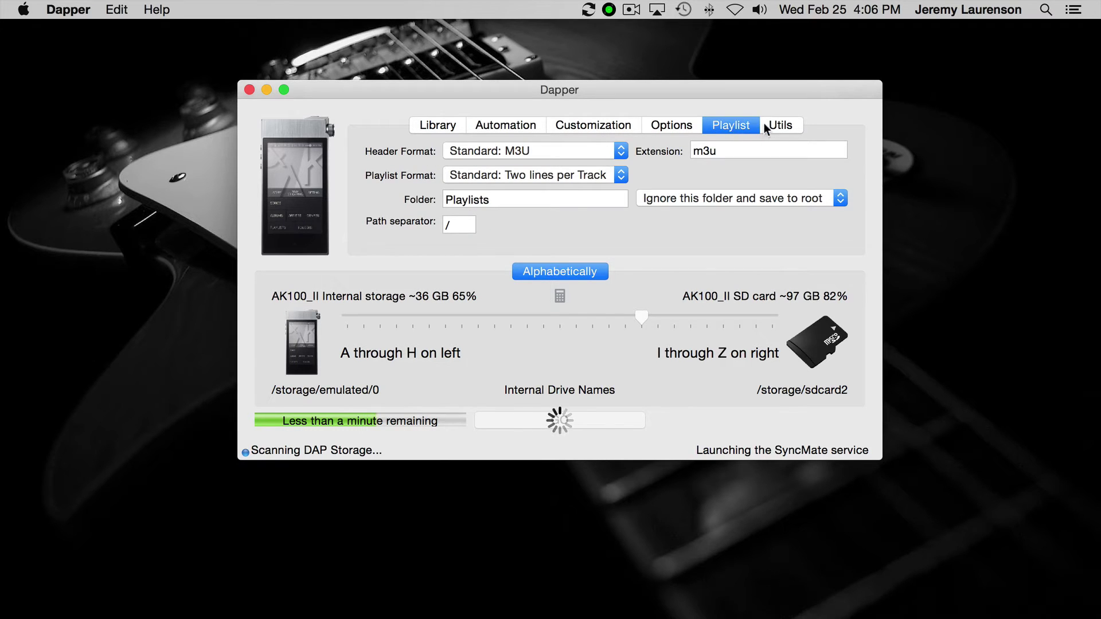
click(779, 124)
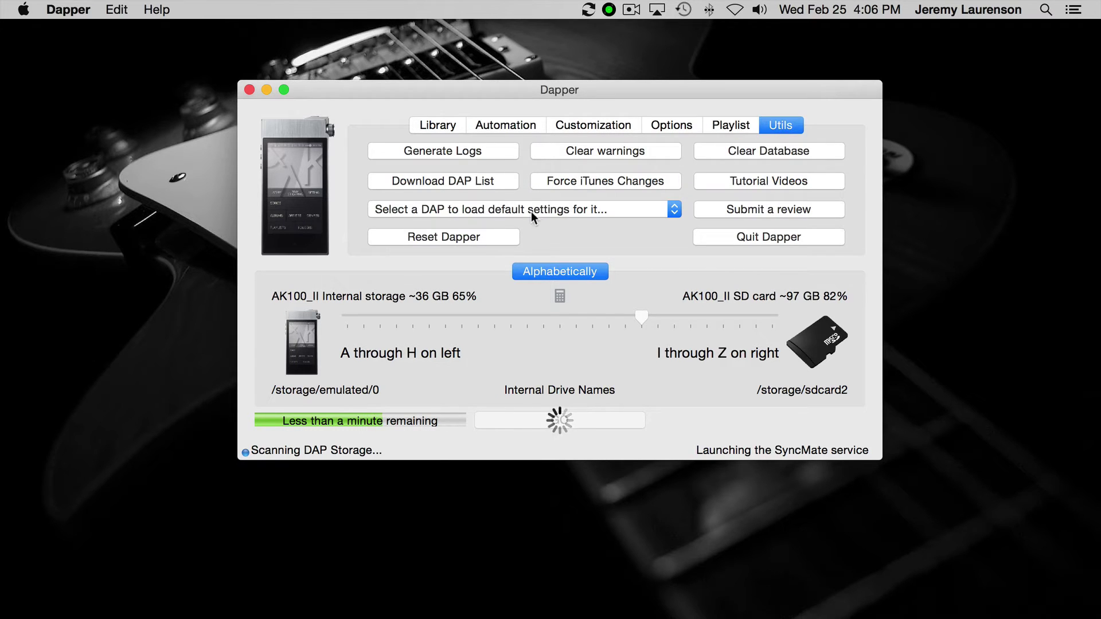
click(532, 212)
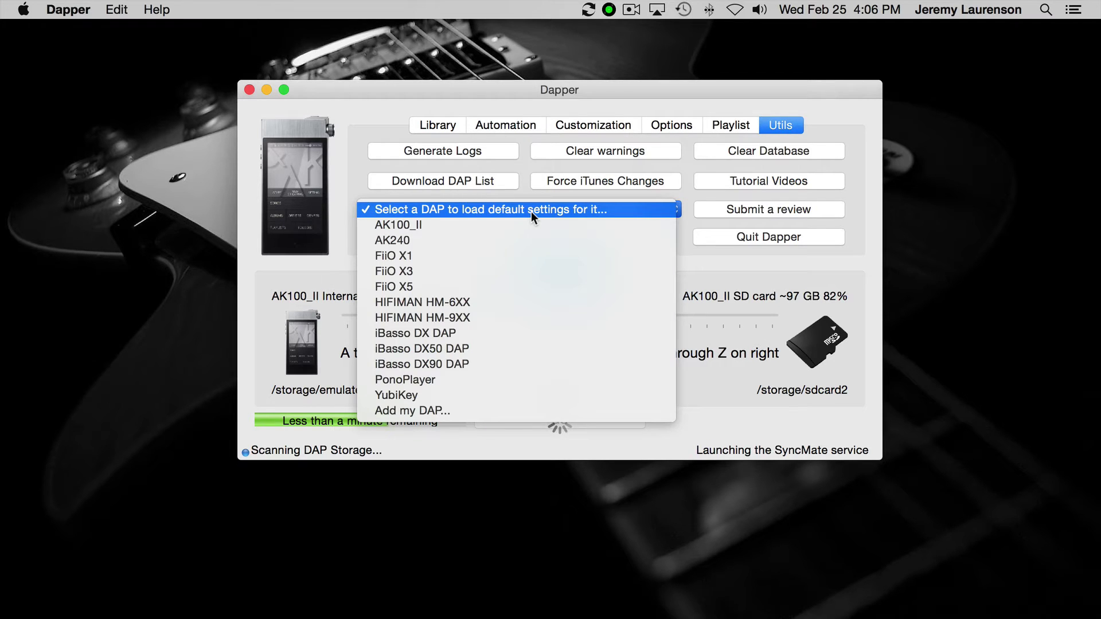
click(342, 176)
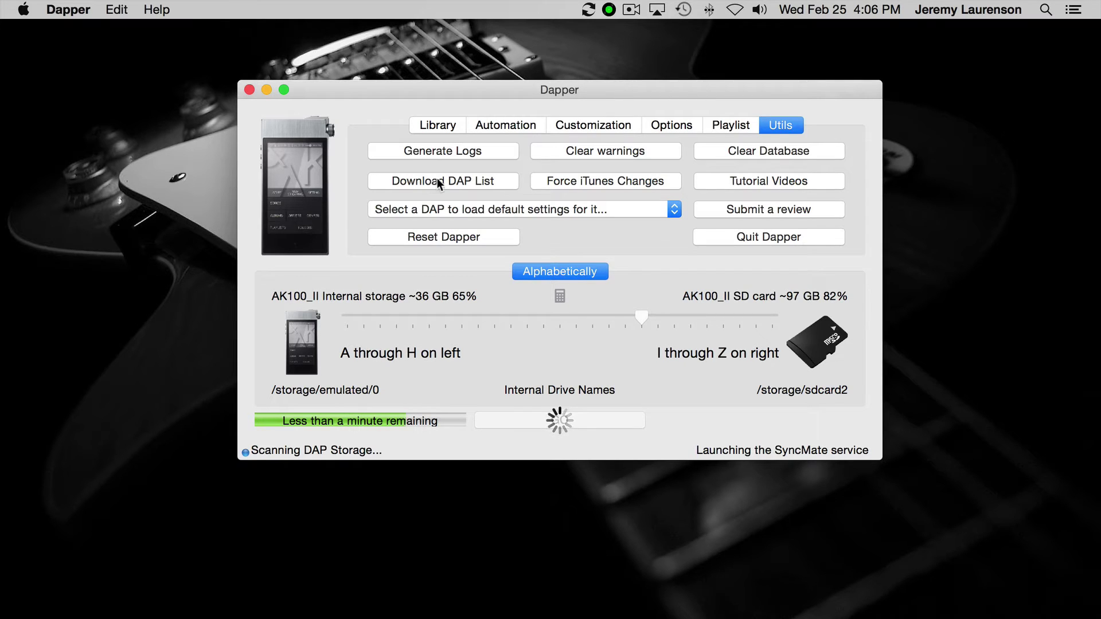
Look through the library summary, sync options and customization settings during the DAP storage scan.
click(443, 125)
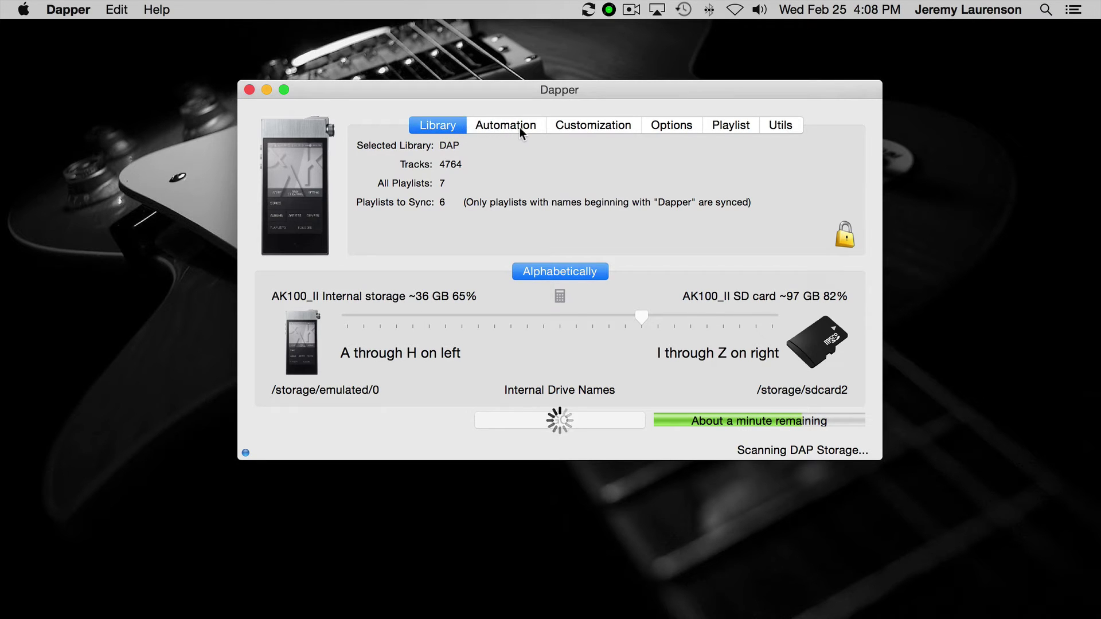
click(680, 131)
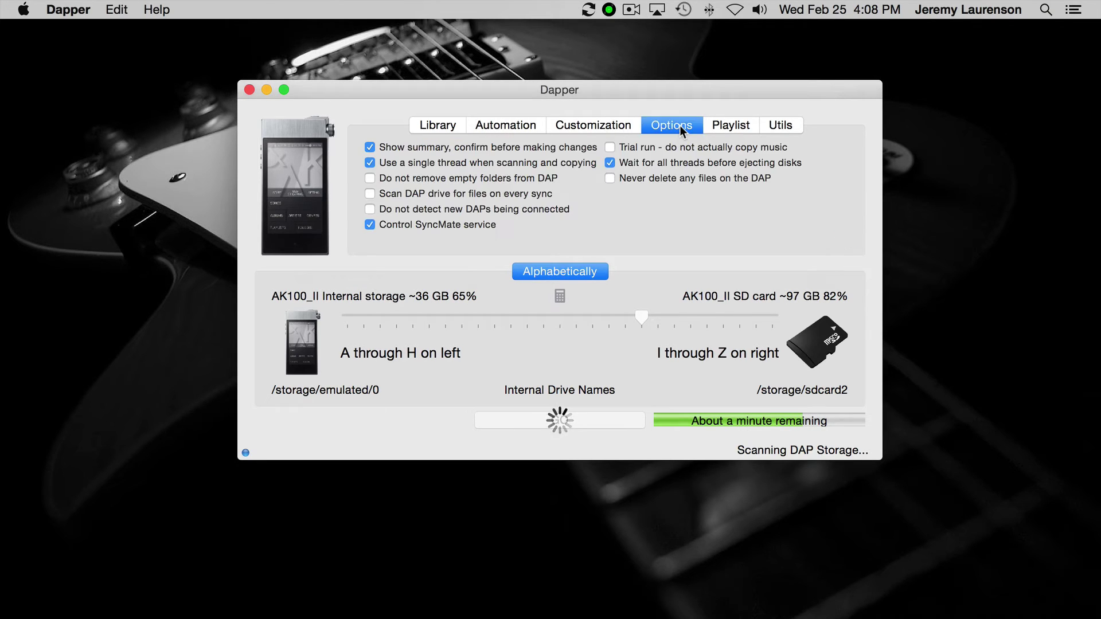
click(593, 127)
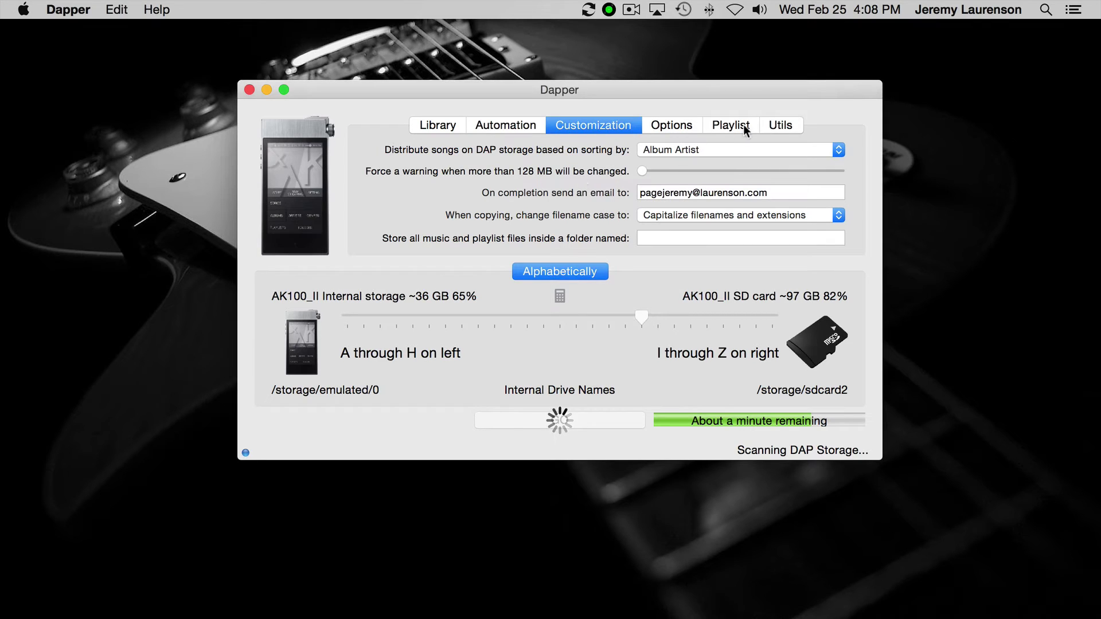
click(672, 131)
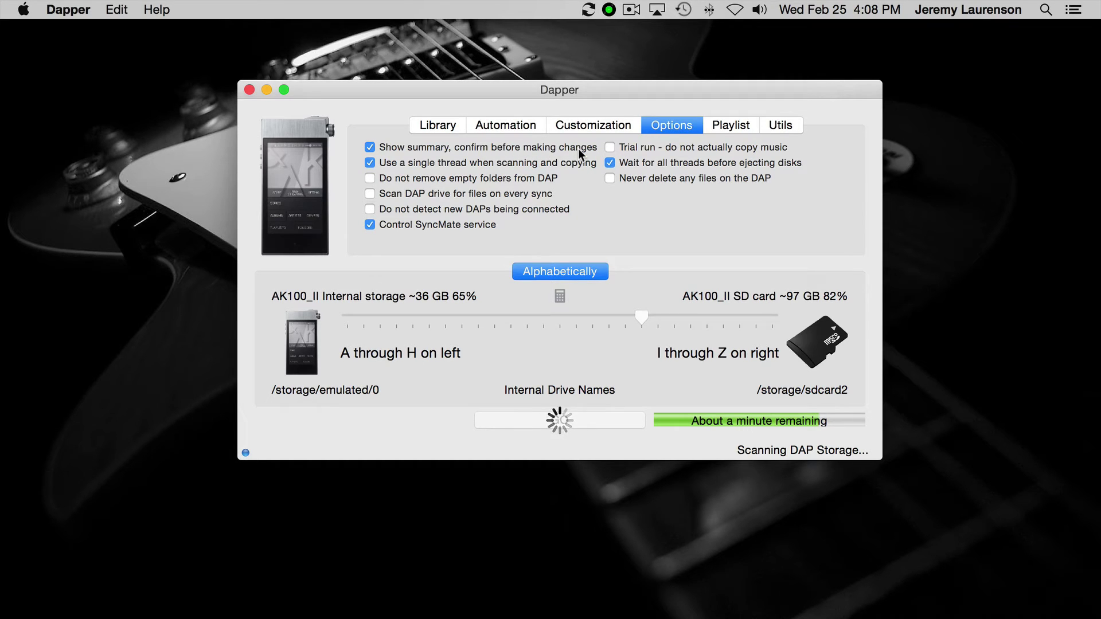
click(449, 125)
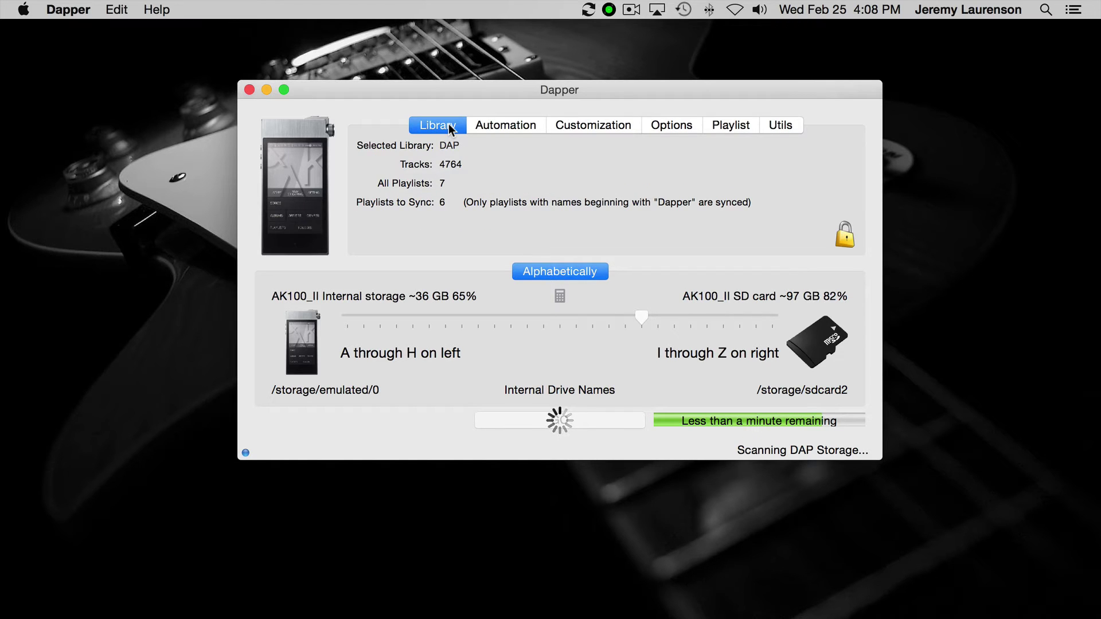
click(666, 125)
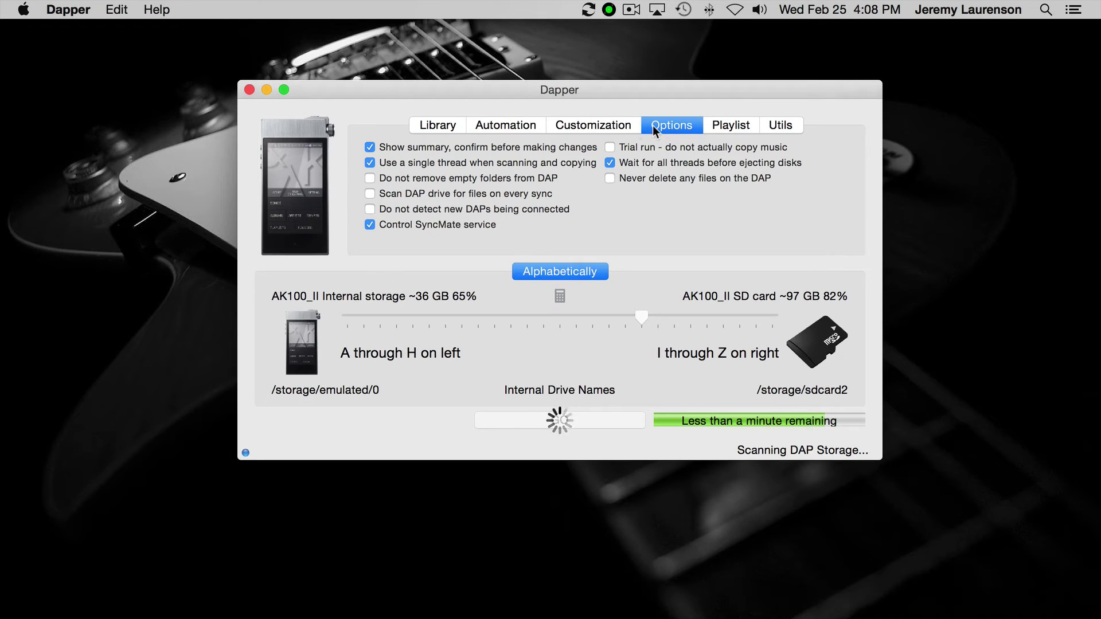
click(513, 145)
click(436, 124)
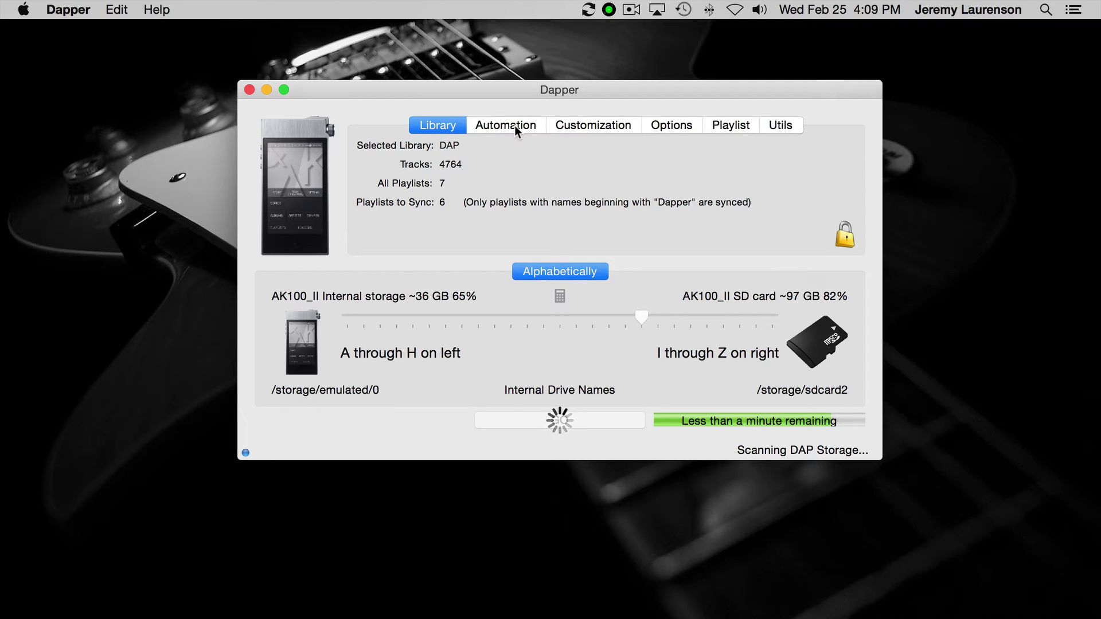
Set the changed-data warning threshold to 512 MB and return to the library summary.
click(572, 125)
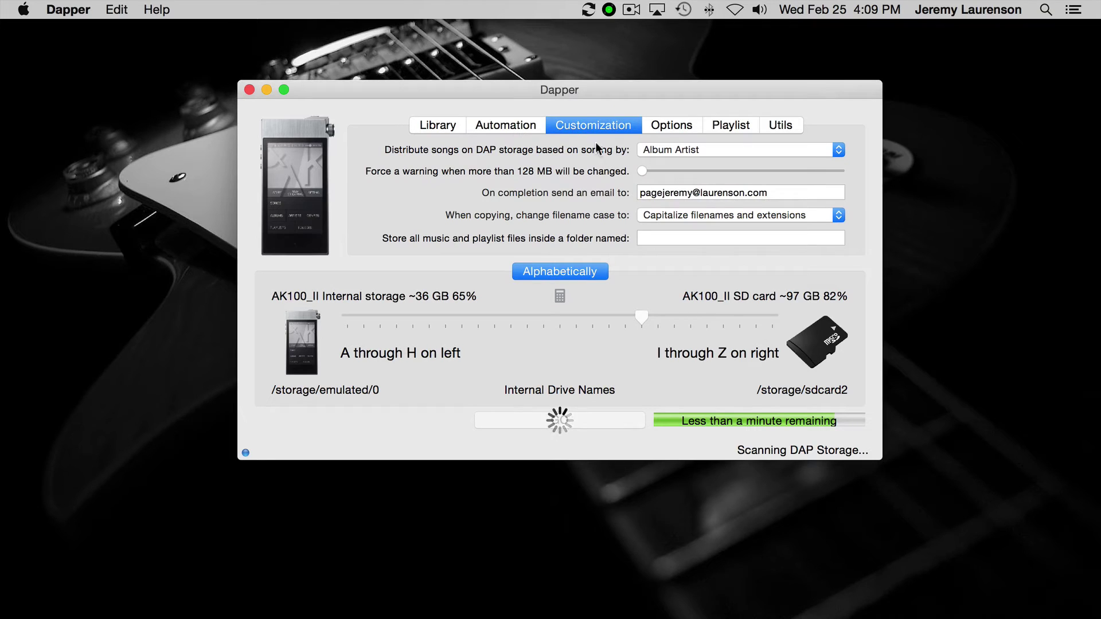
drag(643, 171, 735, 173)
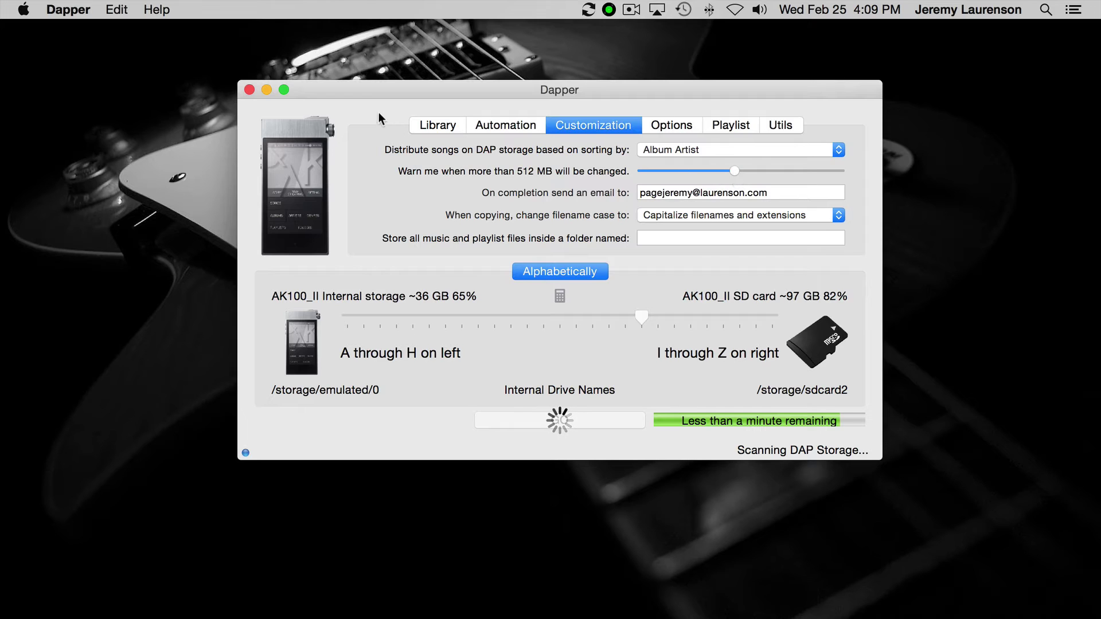
click(431, 125)
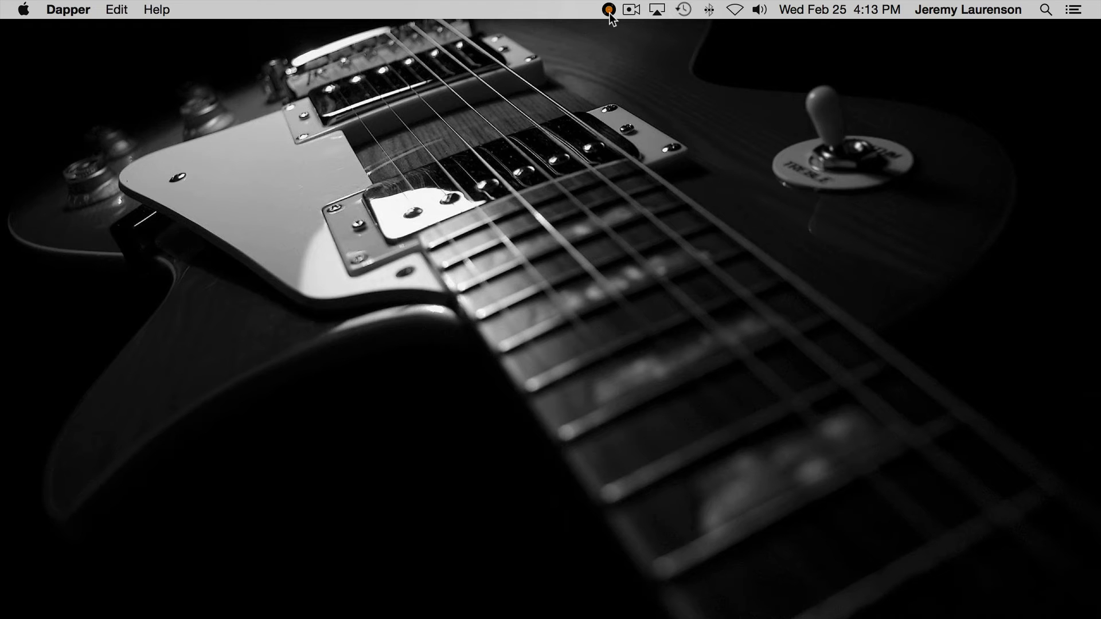
Bring back the hidden Dapper window and display its automation settings.
click(609, 10)
click(622, 28)
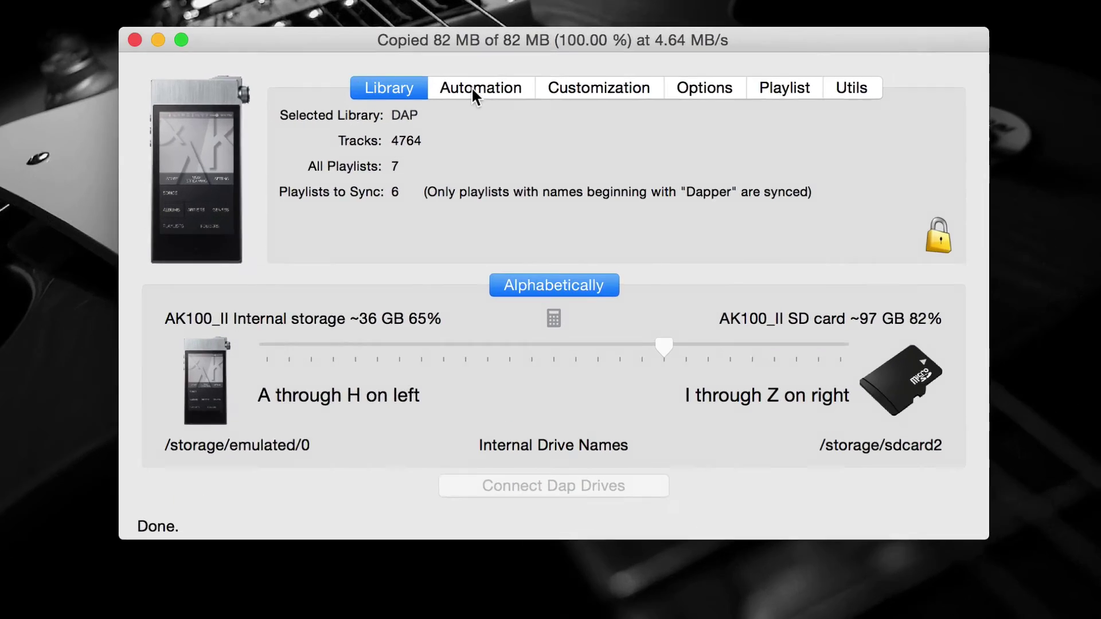
click(501, 127)
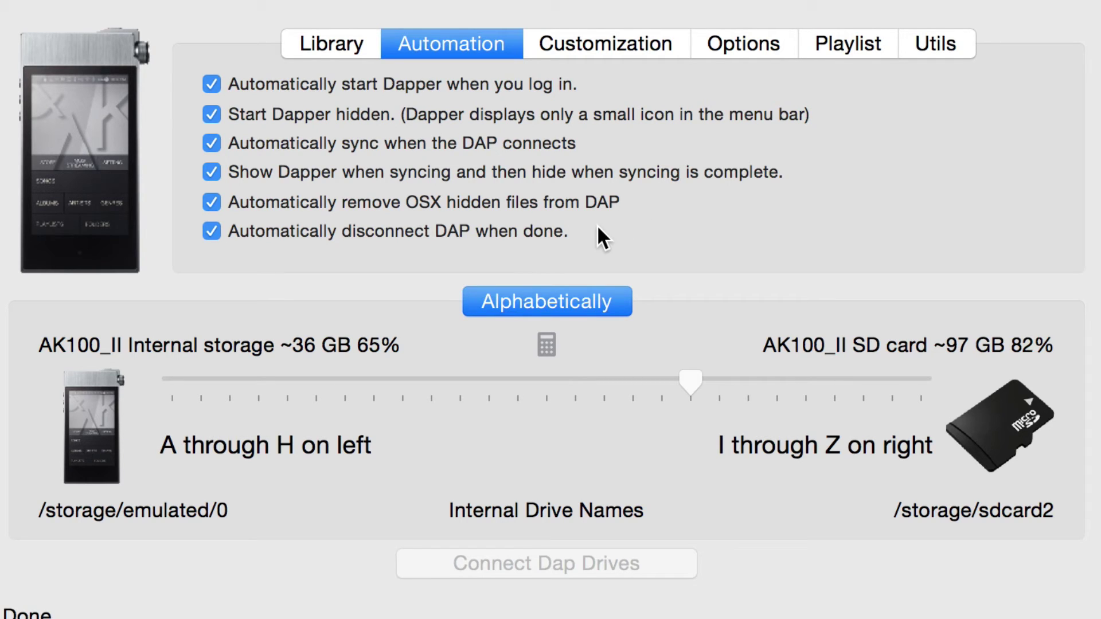
Examine the customization settings and the available criteria for distributing songs on DAP storage, leaving the current choice.
click(607, 45)
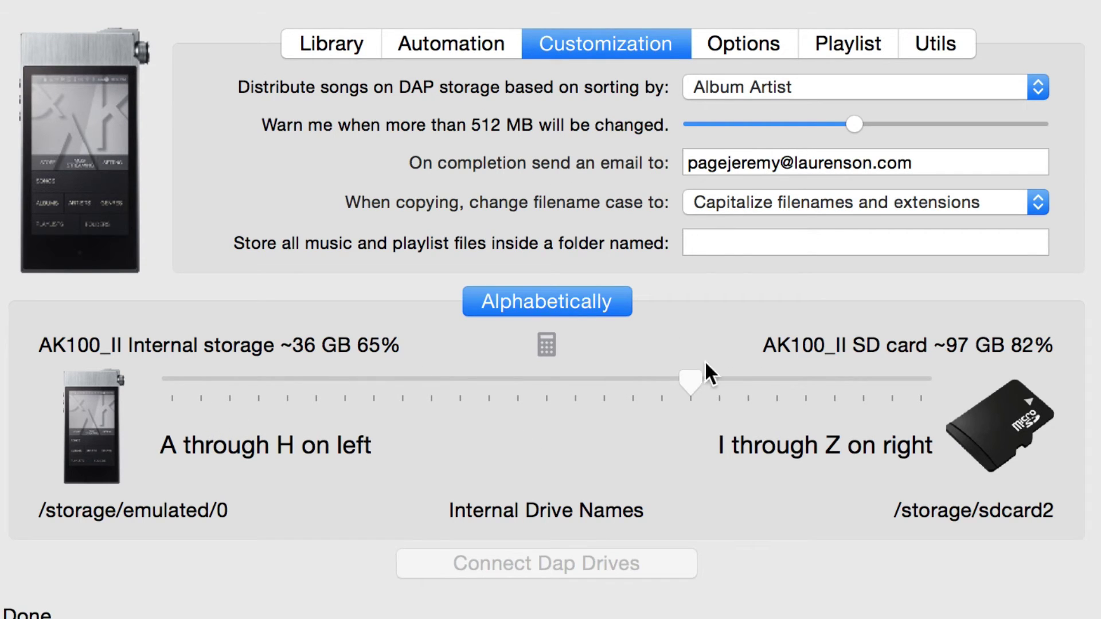
click(748, 92)
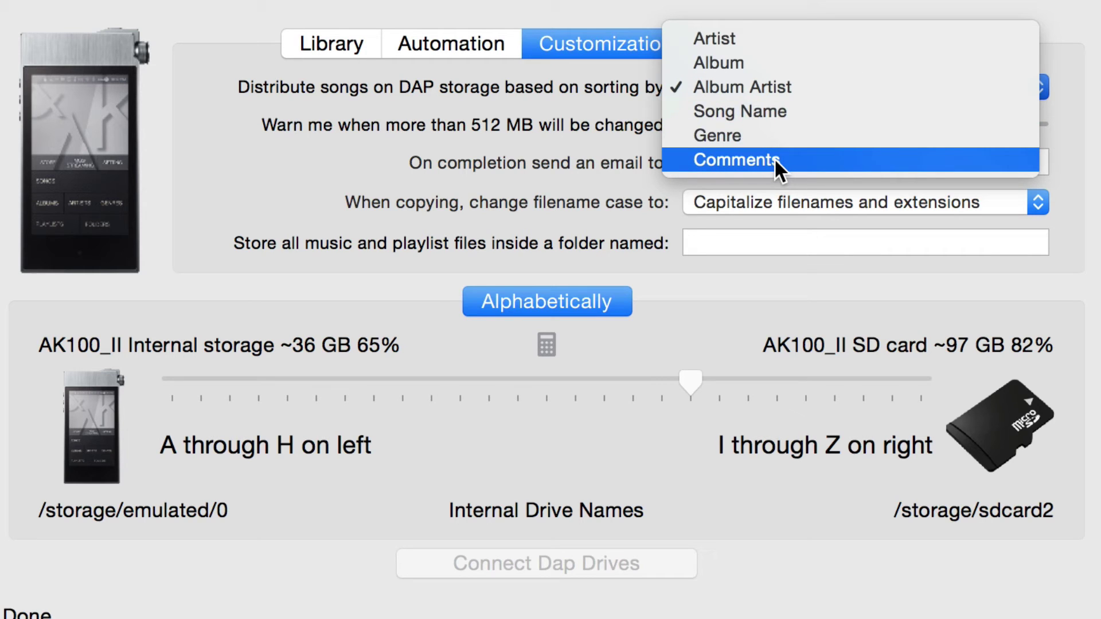
click(522, 90)
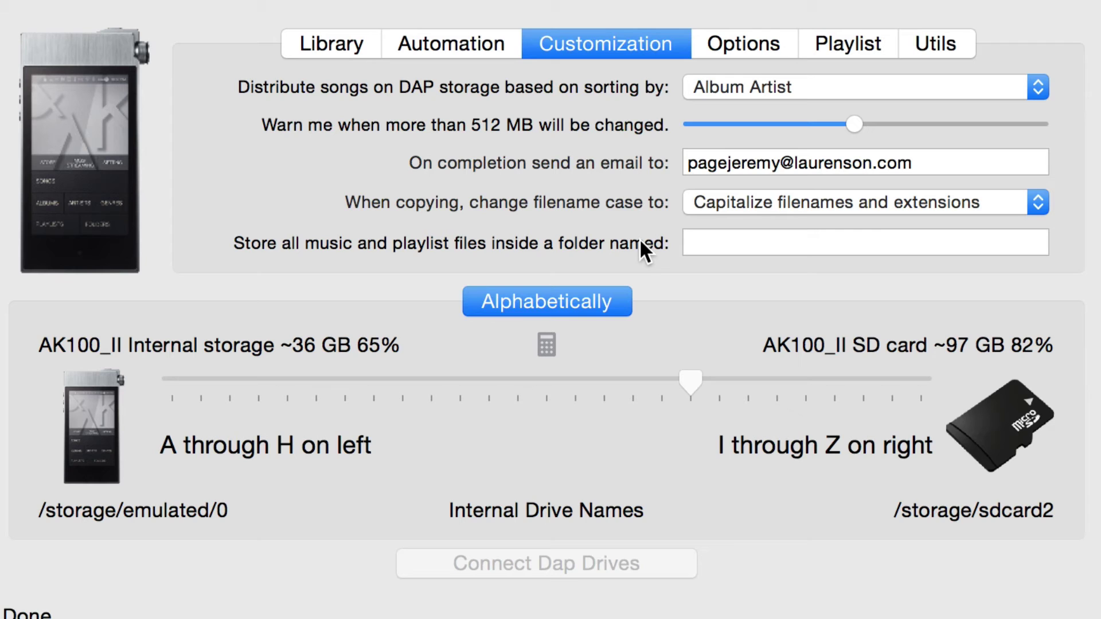
Review the scanning, copying and deletion options, and display the playlist format and folder settings.
click(734, 40)
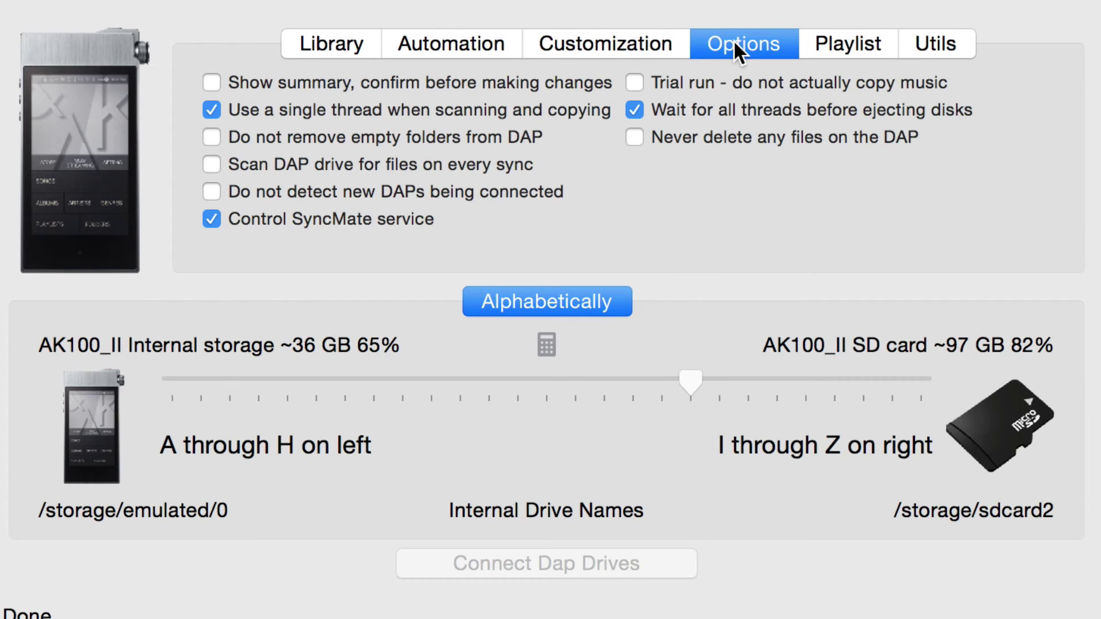
click(571, 114)
click(570, 114)
click(838, 46)
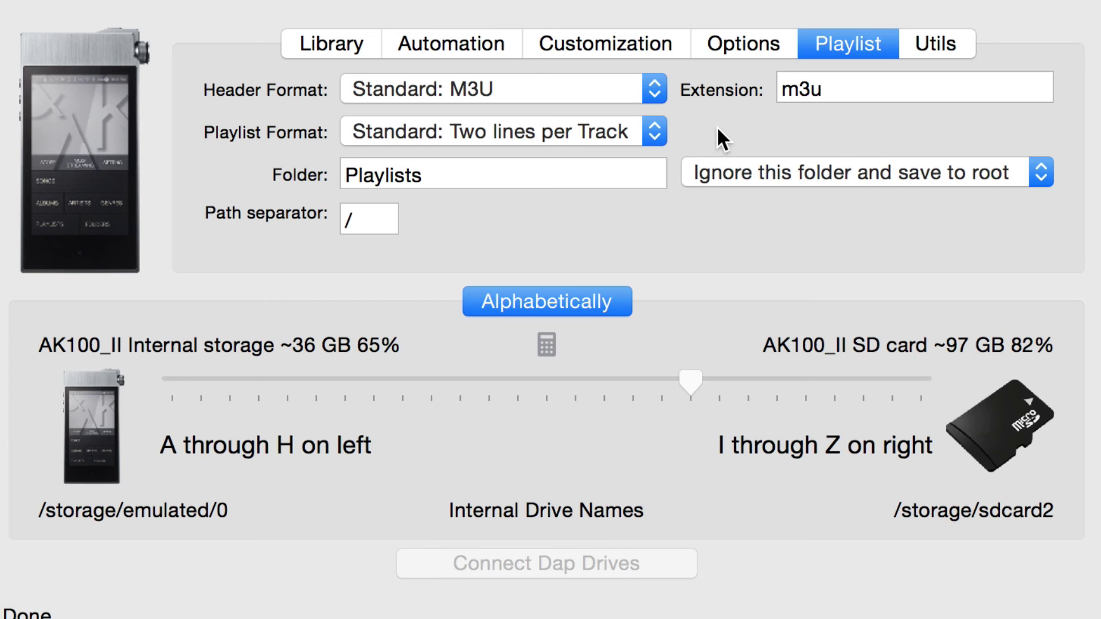
Examine the utility functions and the list of DAPs with default settings, leaving none selected.
click(948, 43)
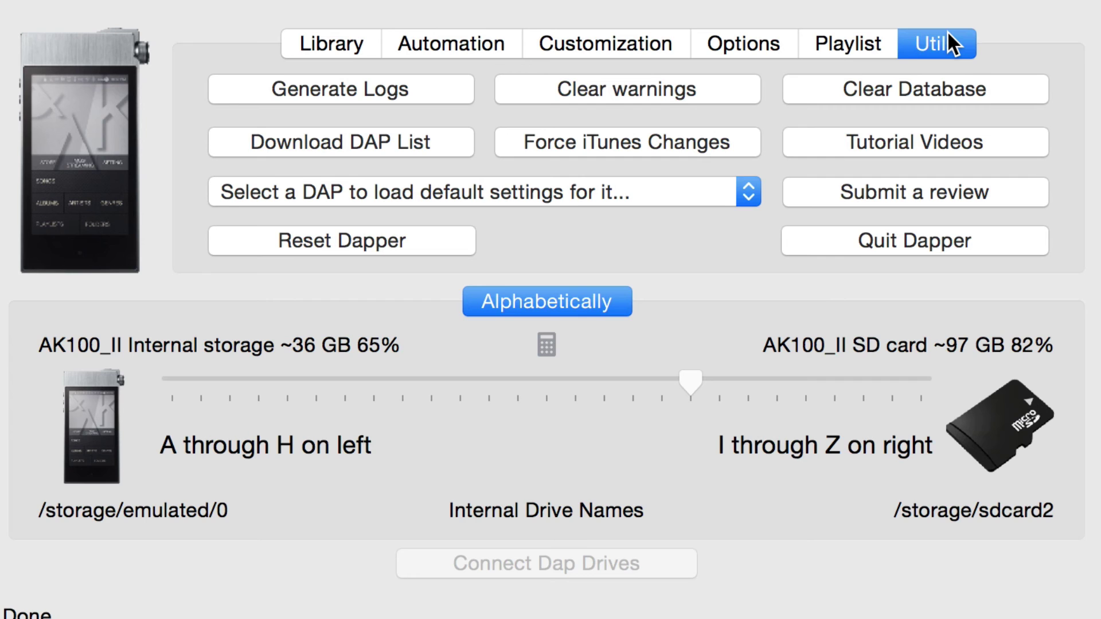
click(678, 202)
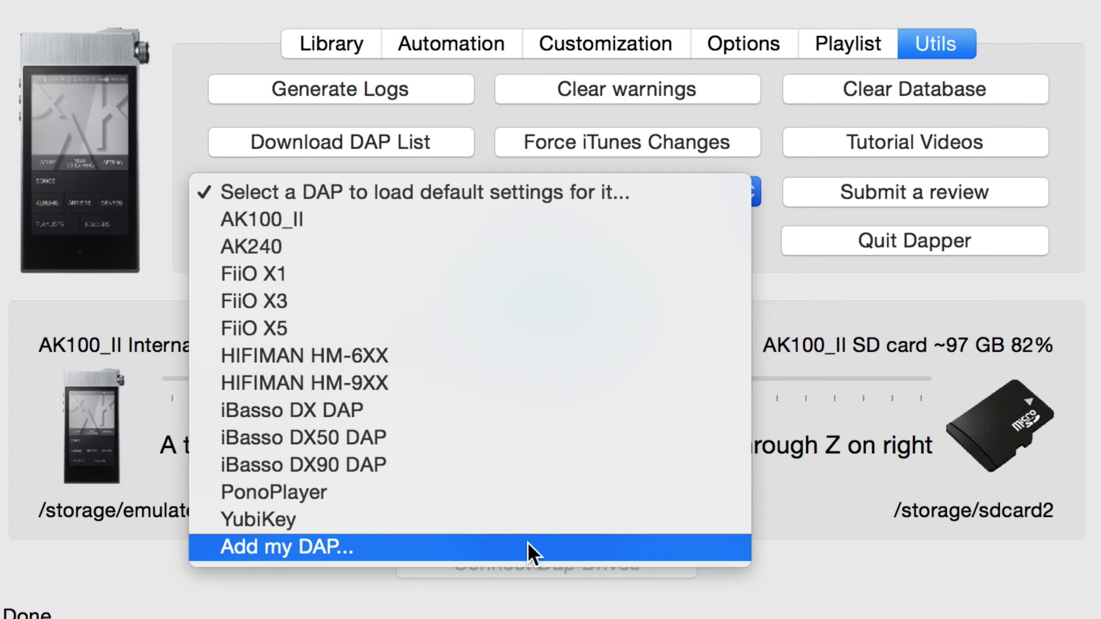
click(769, 218)
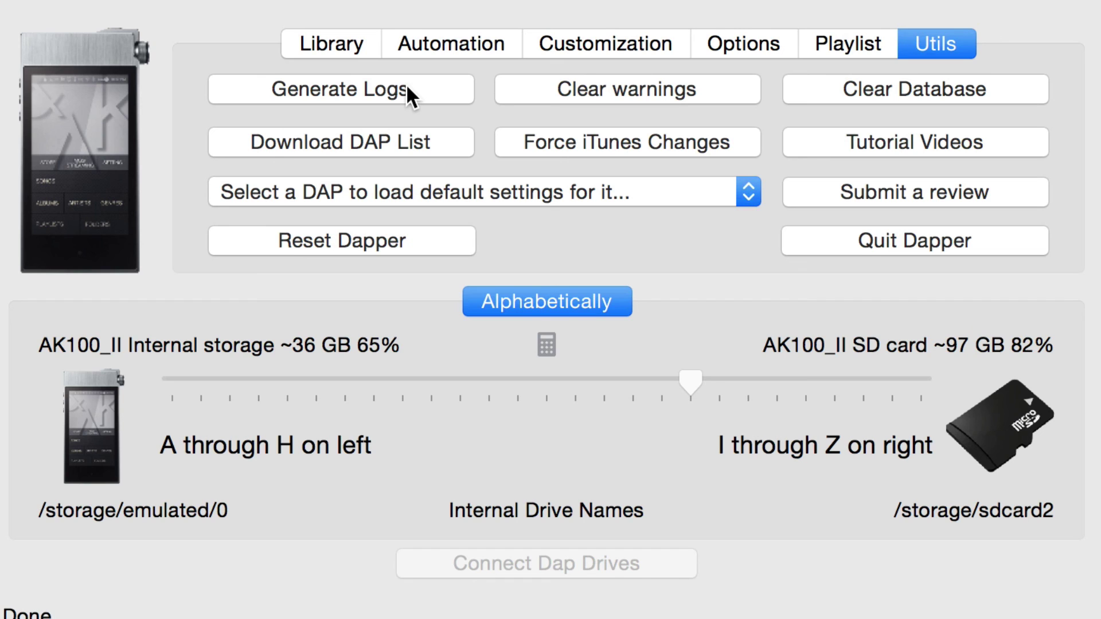
Download the DAP configuration list and dismiss the confirmation.
click(394, 140)
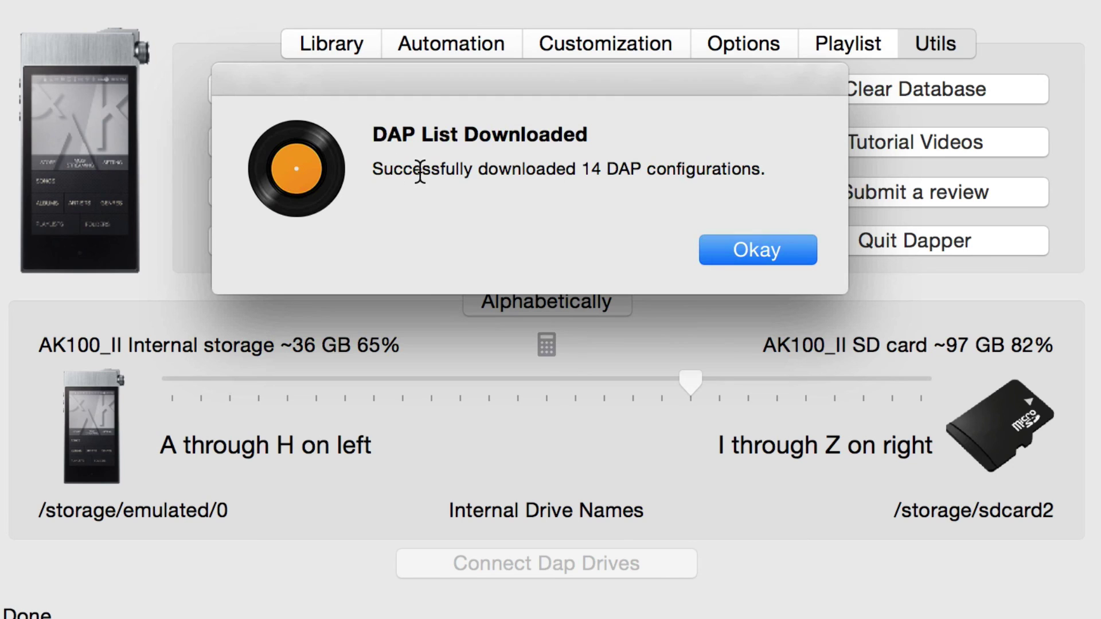
click(767, 263)
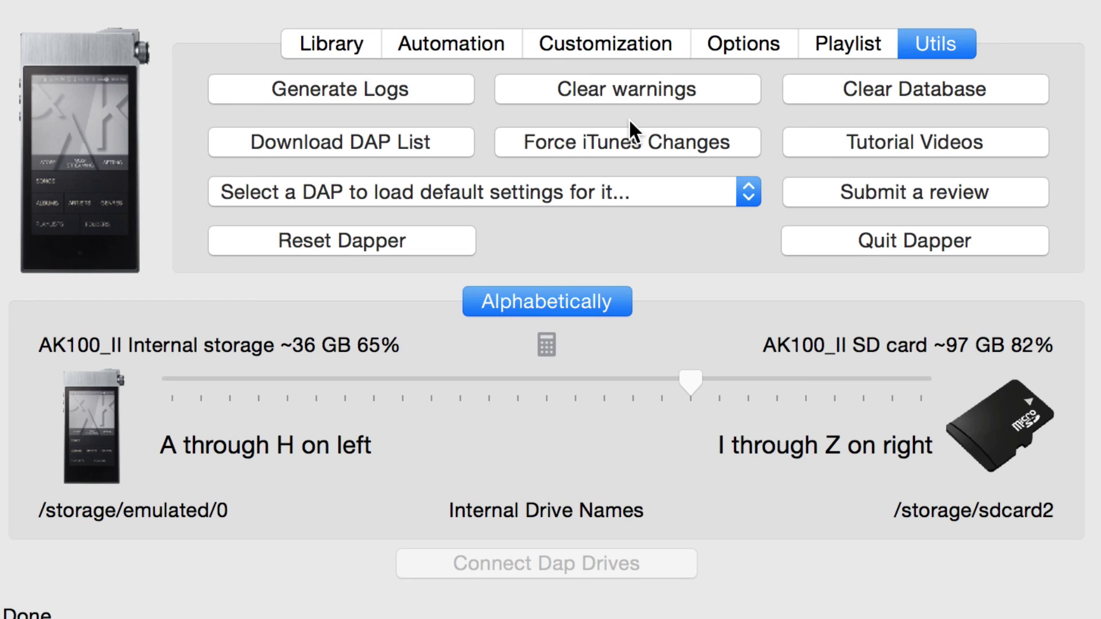
Force Dapper to treat the iTunes library as changed, dismiss the confirmation and hide the Dapper window.
click(638, 139)
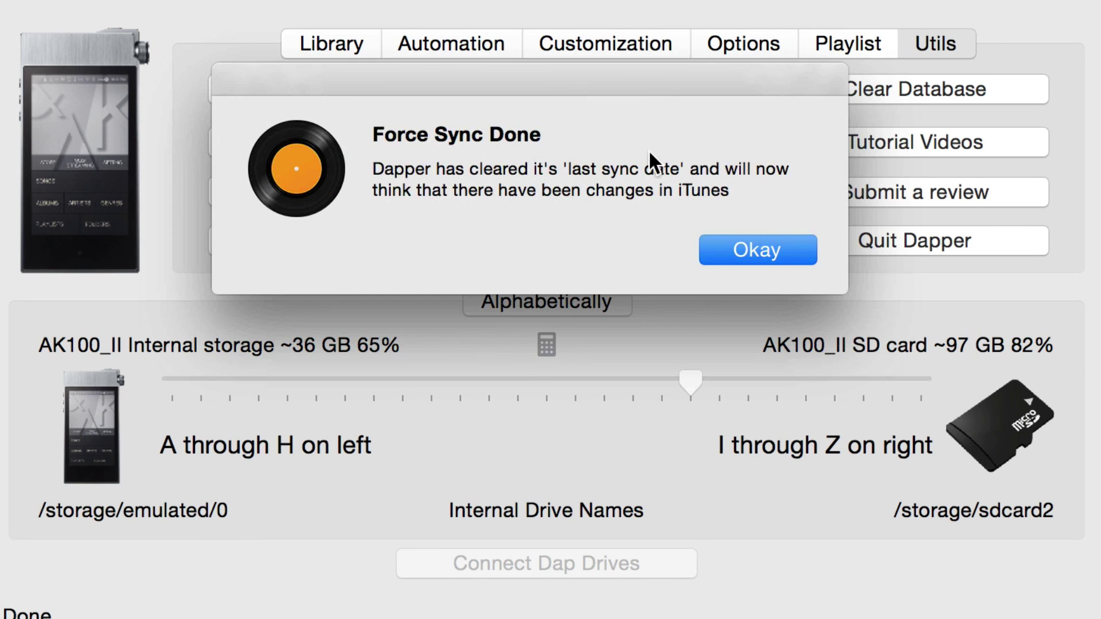
click(763, 254)
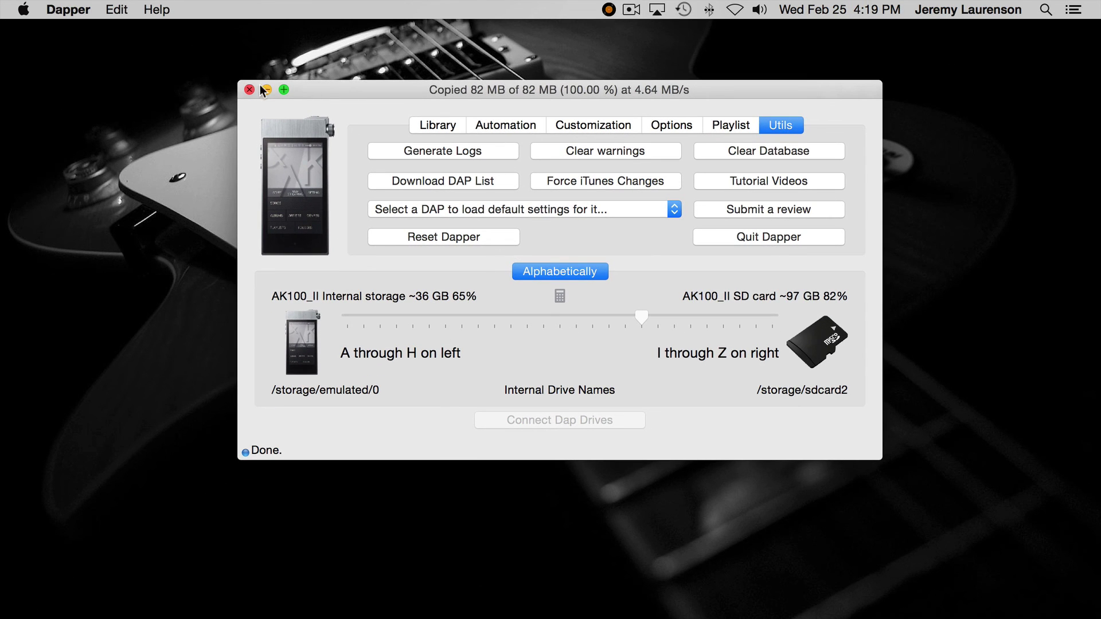
click(266, 90)
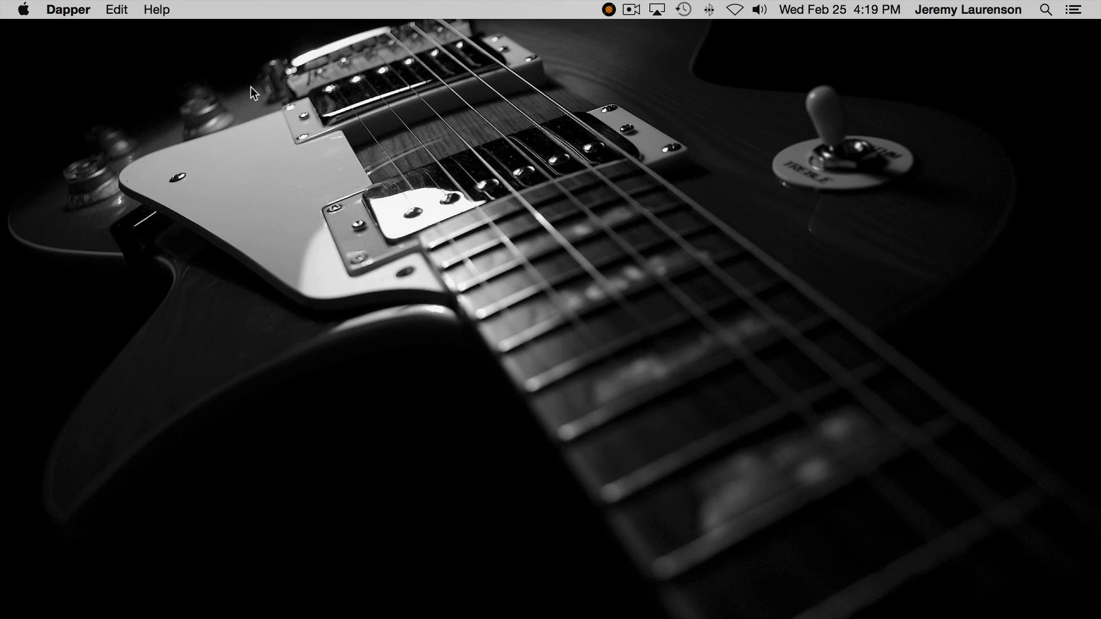